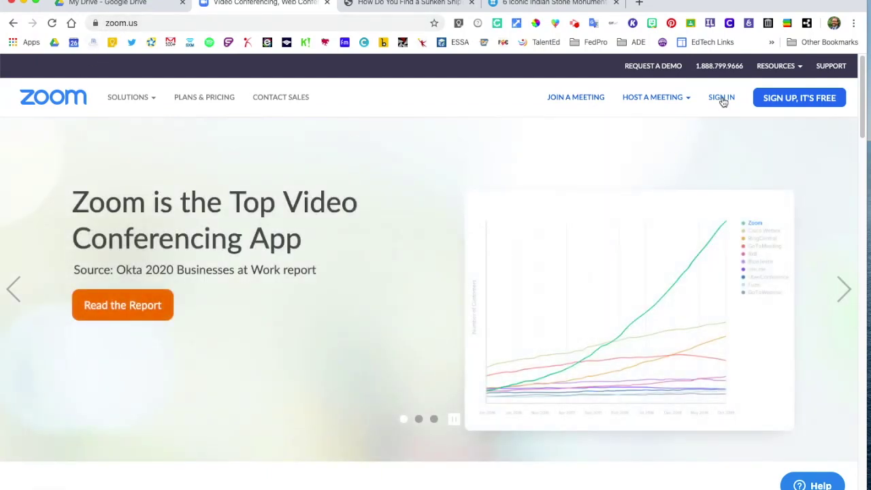
# Sign in to the Zoom site with the Google account
pyautogui.click(721, 97)
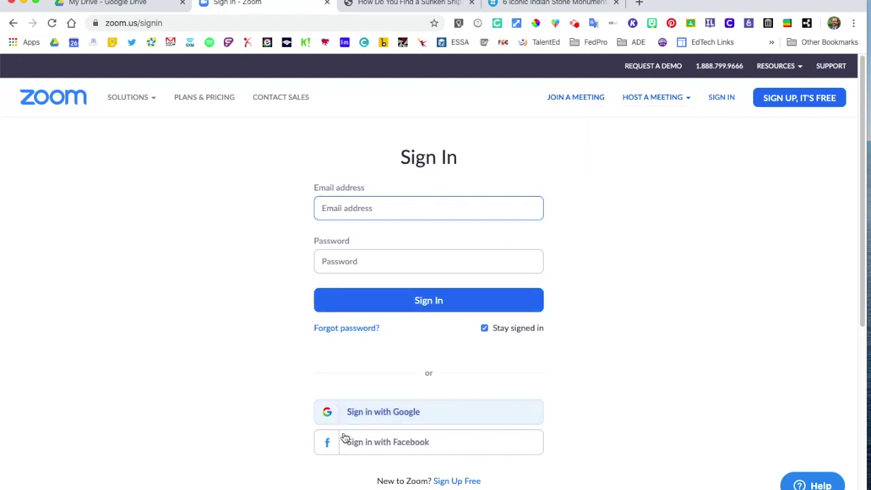
pyautogui.click(368, 419)
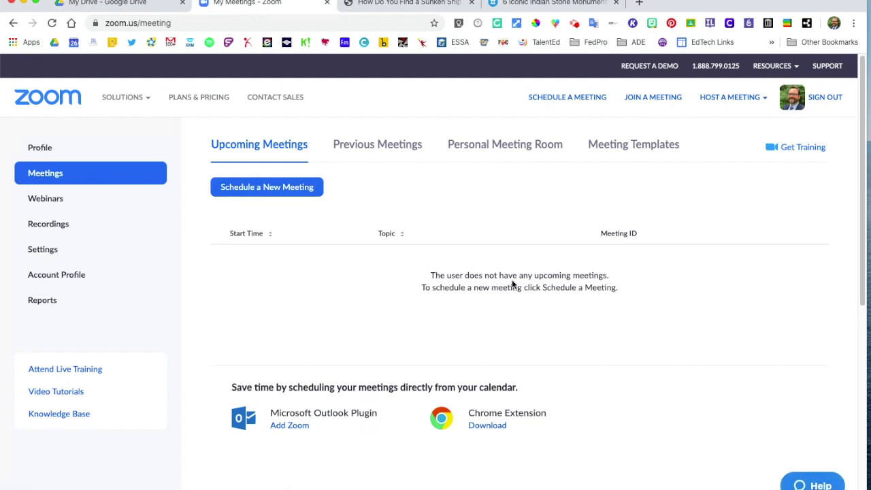
# Host a meeting with video on in the Zoom desktop app and join it with computer audio
pyautogui.moveTo(739, 103)
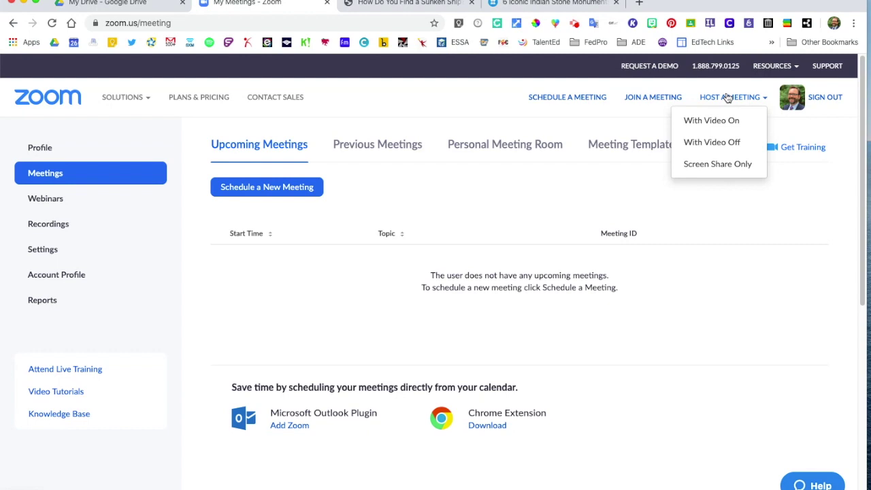
pyautogui.click(708, 122)
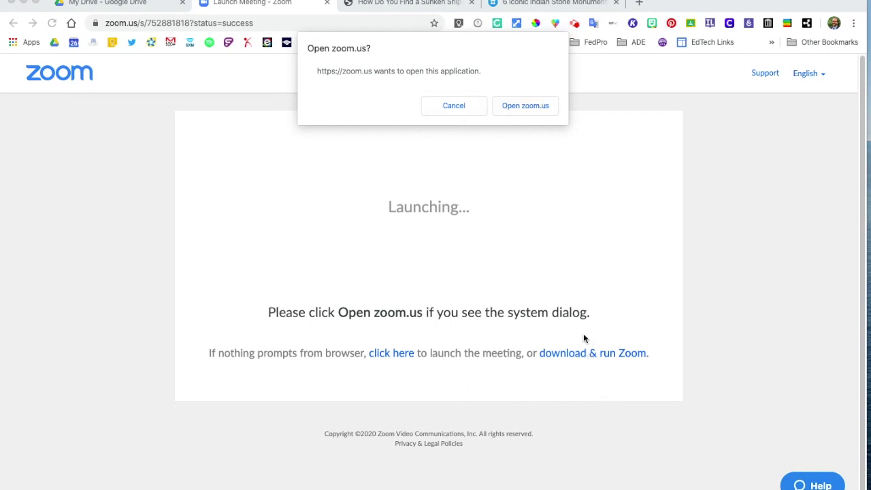
pyautogui.click(523, 107)
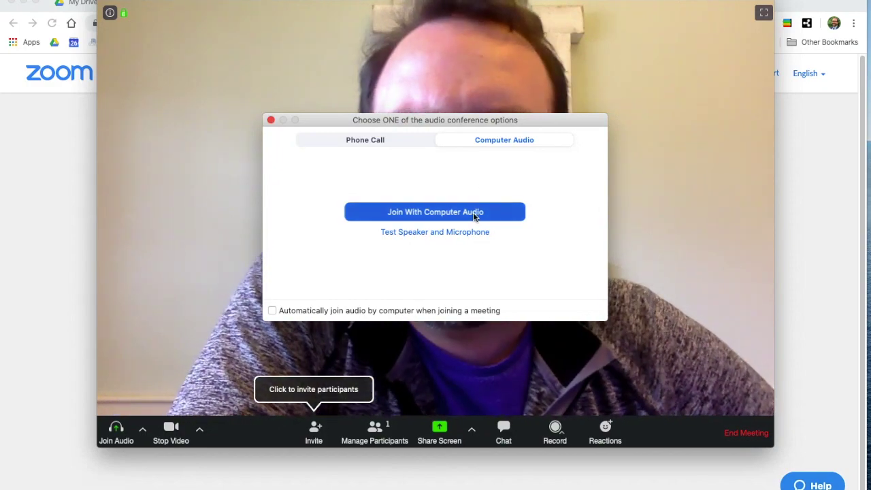
pyautogui.click(469, 212)
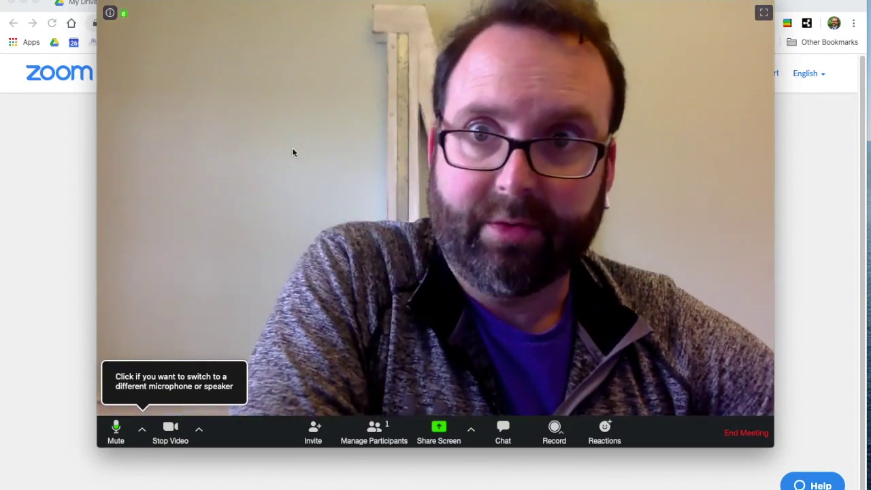
pyautogui.moveTo(315, 1); pyautogui.dragTo(317, 10)
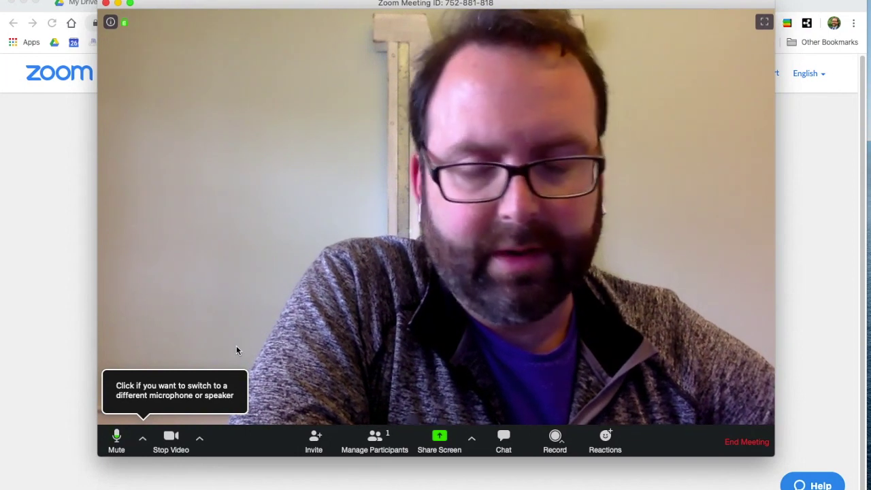
# Start recording the meeting on this computer, and view the options for inviting people before dismissing them
pyautogui.click(555, 439)
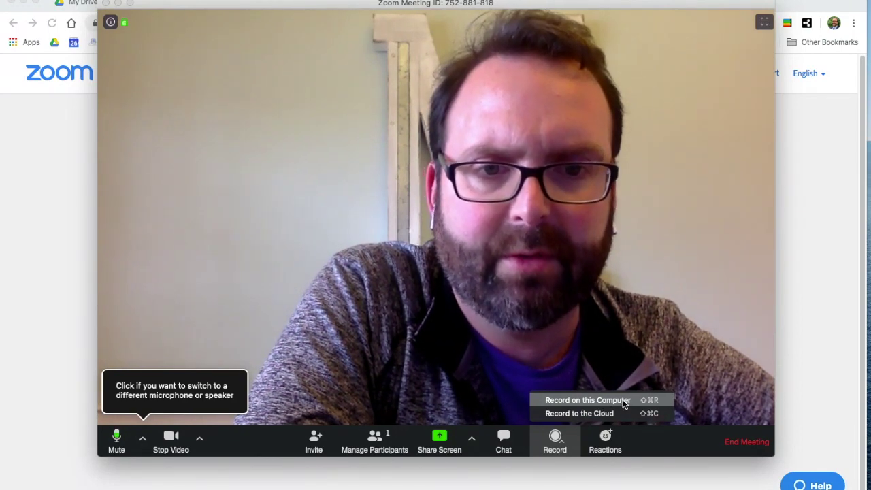
pyautogui.click(623, 402)
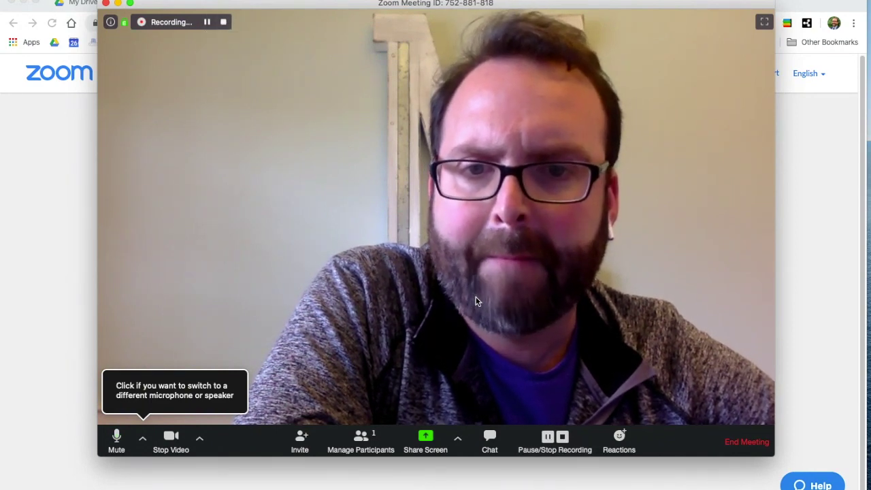
pyautogui.click(303, 439)
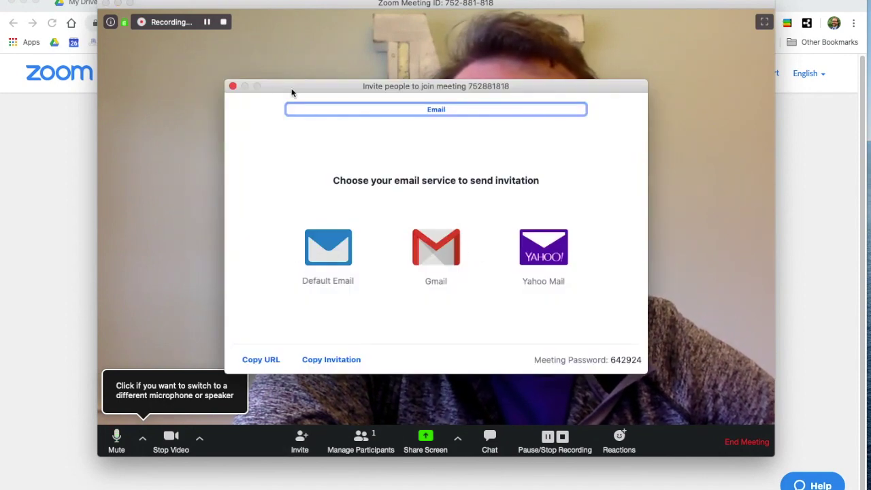
pyautogui.click(233, 87)
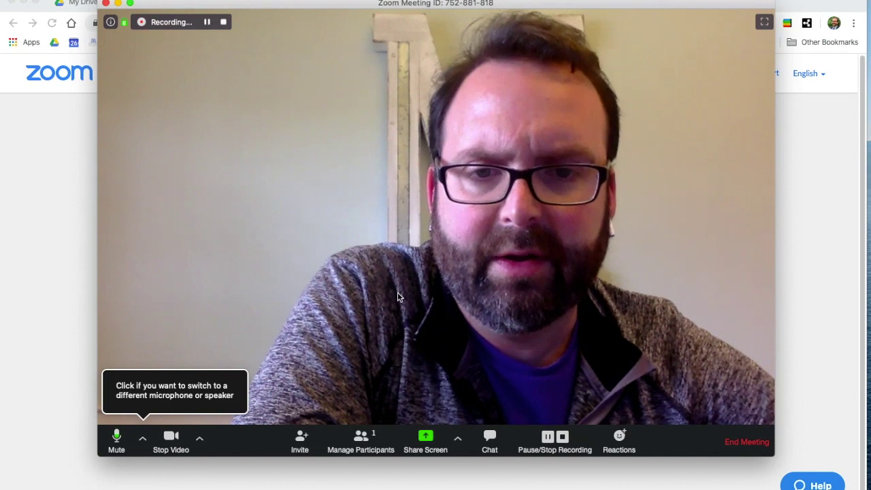
# Share a Whiteboard in the meeting
pyautogui.click(426, 441)
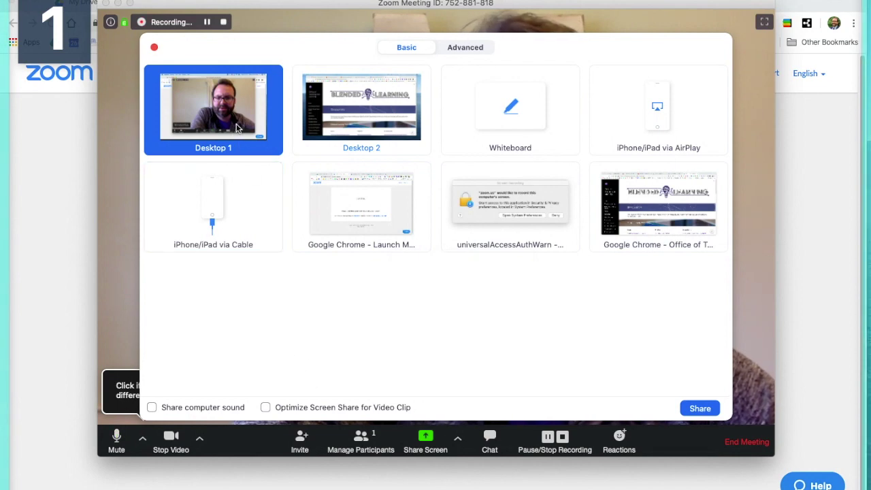
pyautogui.click(532, 121)
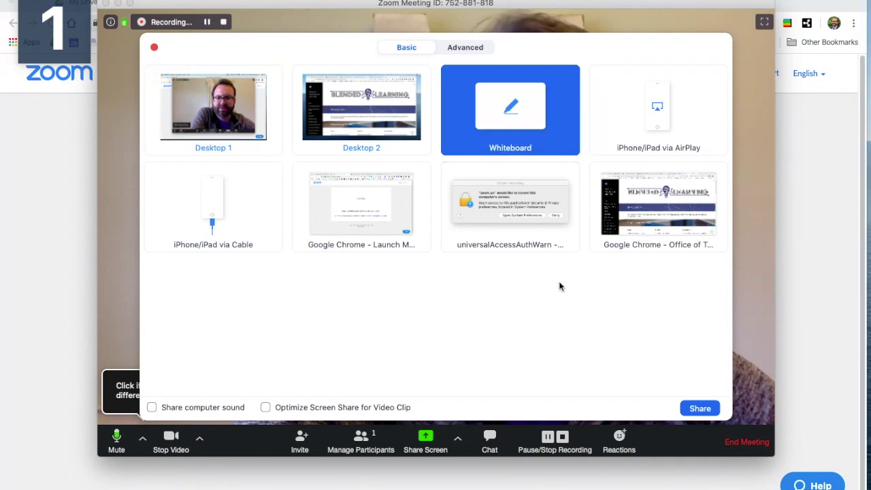
pyautogui.click(698, 409)
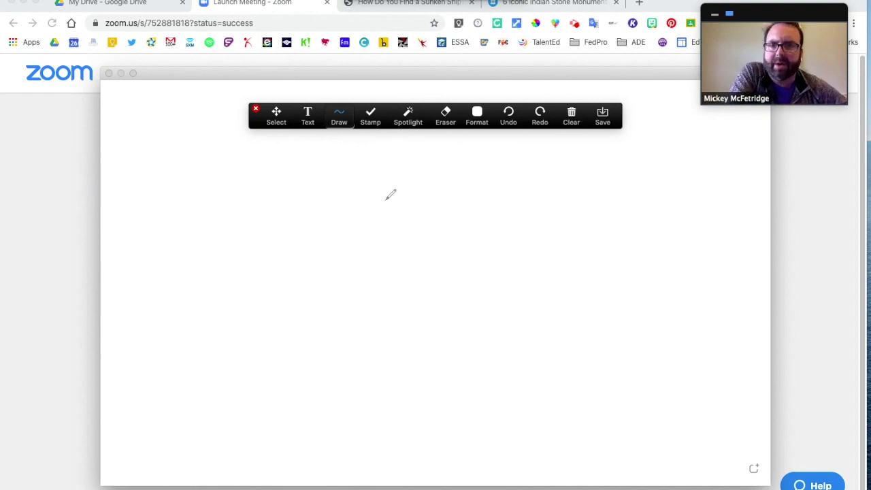
# Draw a filled dark blue circle in the middle of the whiteboard
pyautogui.click(340, 118)
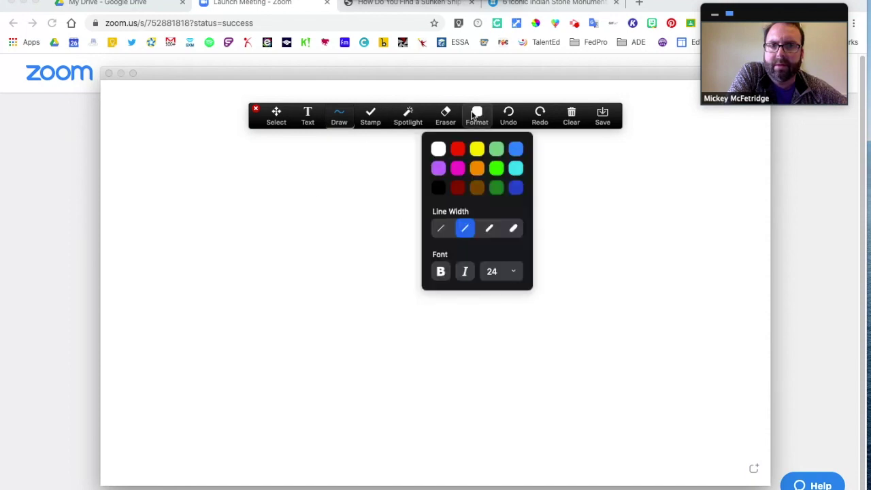
pyautogui.click(519, 194)
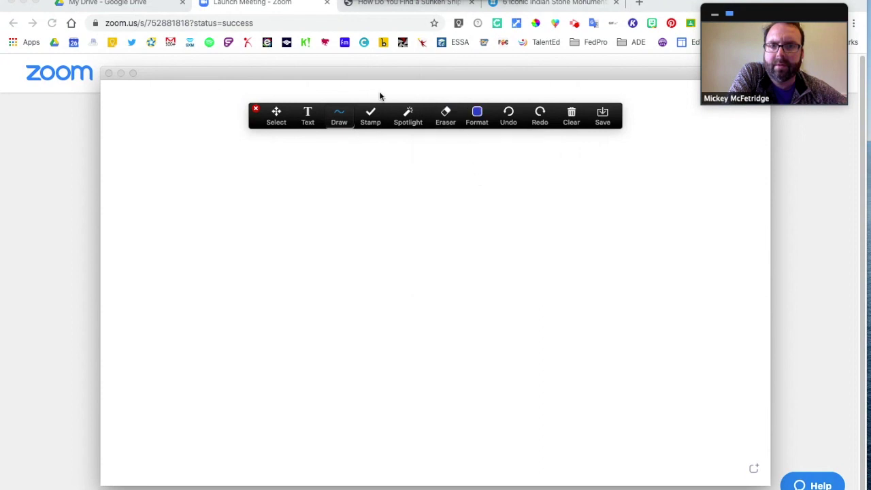
pyautogui.click(344, 120)
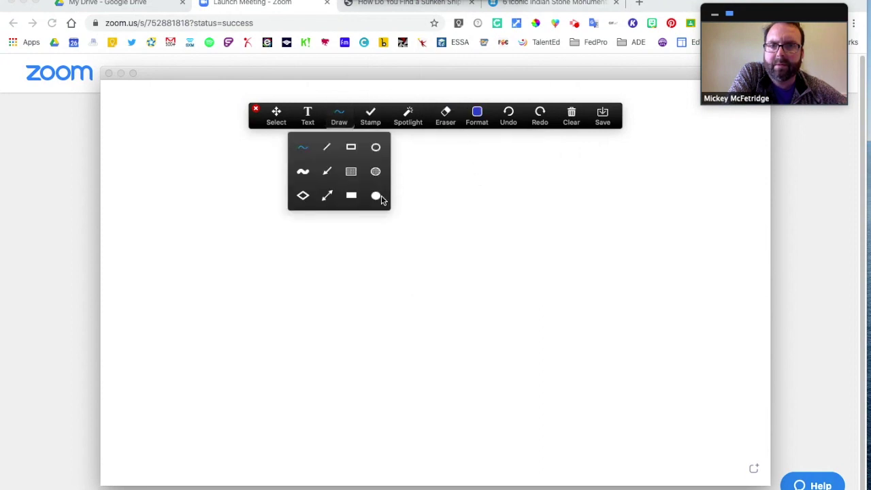
pyautogui.click(376, 196)
pyautogui.moveTo(365, 218); pyautogui.dragTo(497, 349)
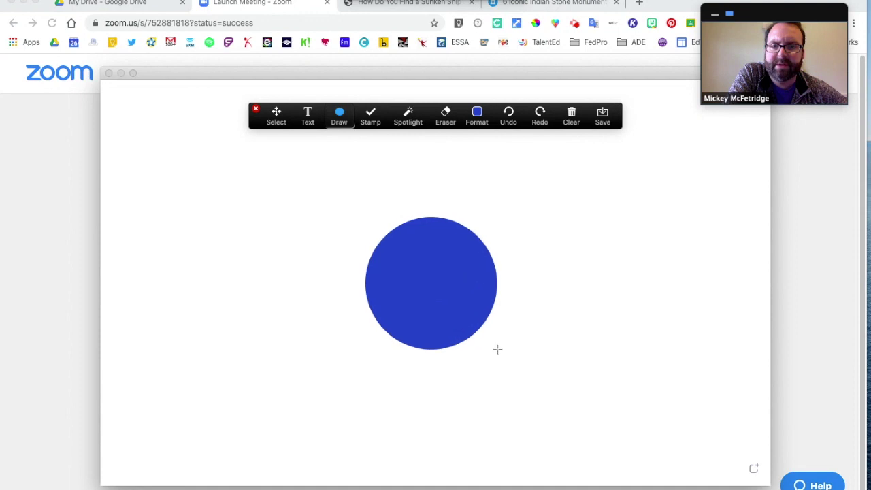
# Divide the blue circle with white straight lines: one vertical, one horizontal and one diagonal from upper left to lower right
pyautogui.click(339, 117)
pyautogui.click(327, 150)
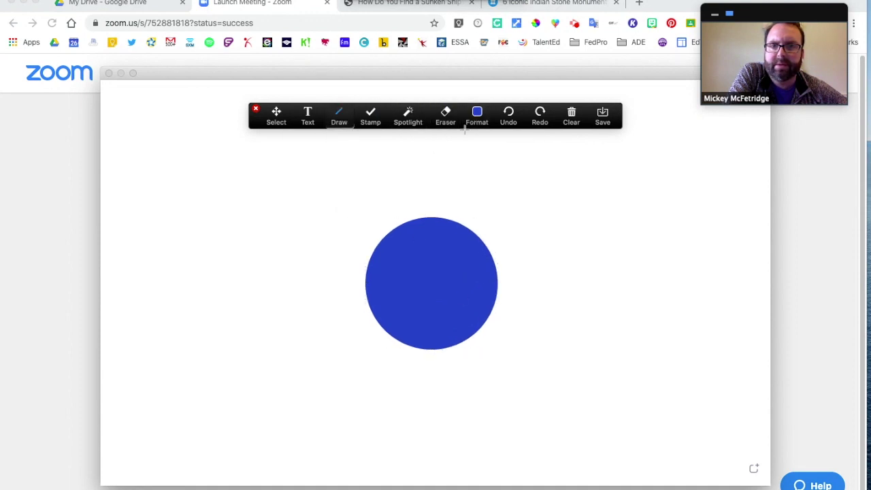
pyautogui.click(477, 116)
pyautogui.click(438, 150)
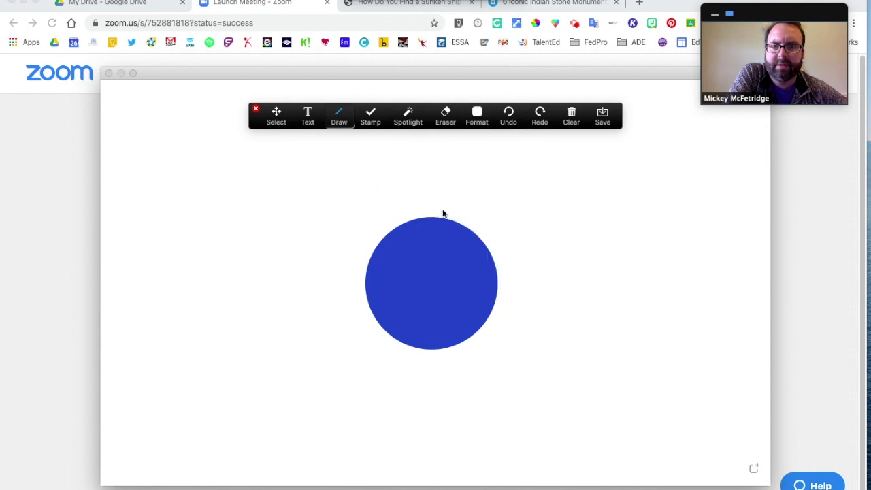
pyautogui.moveTo(434, 206); pyautogui.dragTo(433, 365)
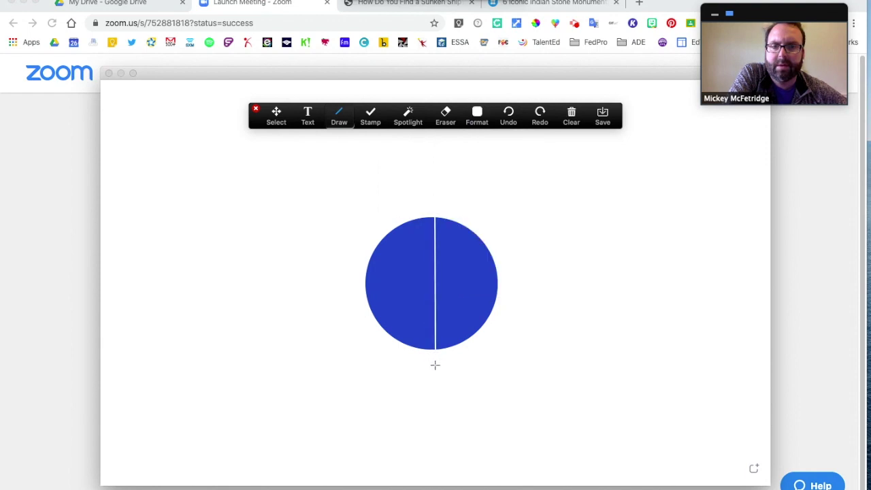
pyautogui.moveTo(347, 280)
pyautogui.mouseDown()
pyautogui.moveTo(513, 296)
pyautogui.moveTo(530, 282)
pyautogui.mouseUp()
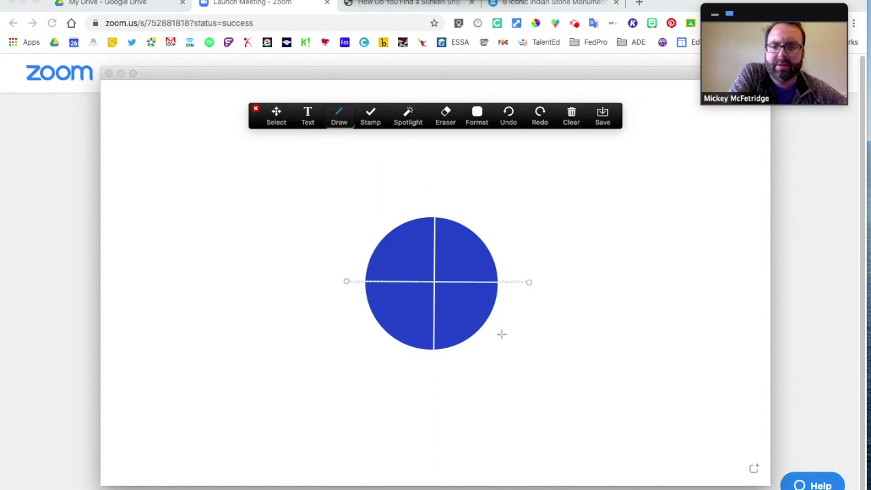
pyautogui.moveTo(379, 214); pyautogui.dragTo(480, 332)
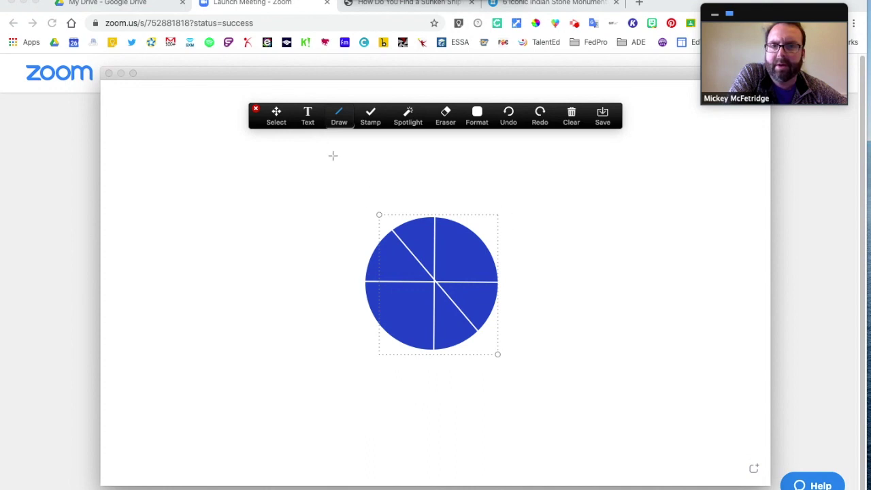
# Draw a black freehand wavy line across the whiteboard above the circle
pyautogui.click(333, 121)
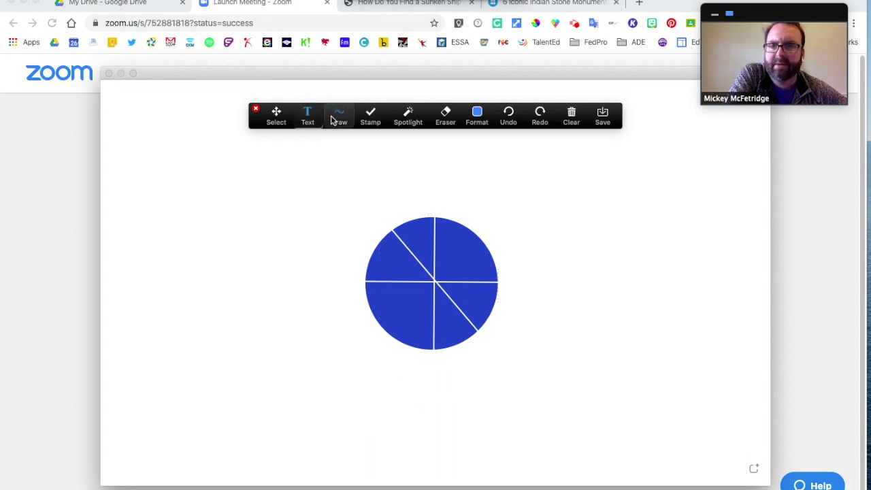
pyautogui.click(332, 120)
pyautogui.click(303, 151)
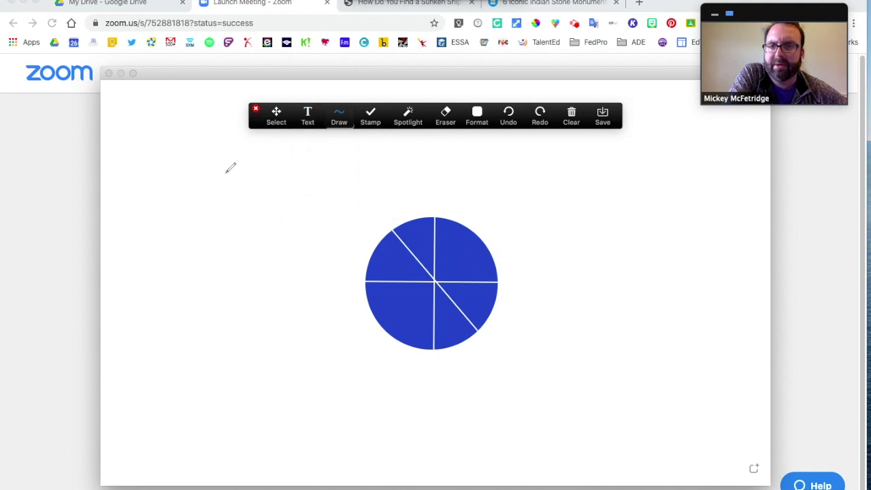
pyautogui.click(477, 115)
pyautogui.click(442, 193)
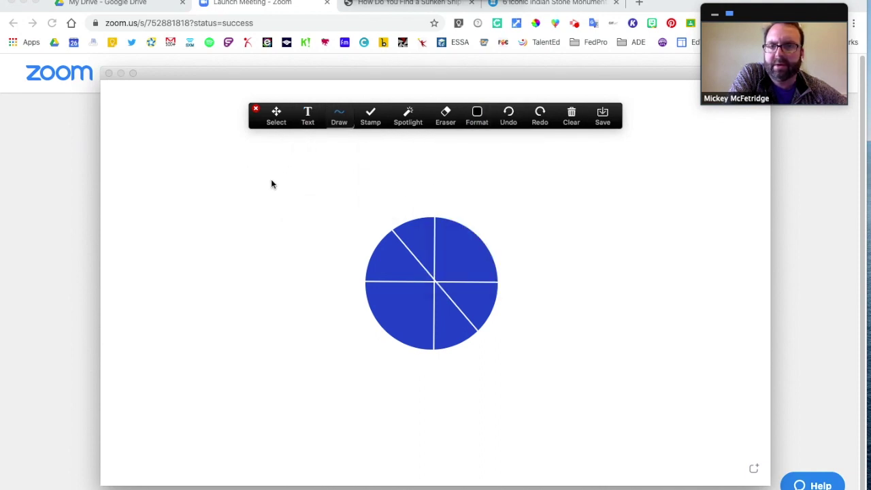
pyautogui.moveTo(413, 177); pyautogui.dragTo(507, 180)
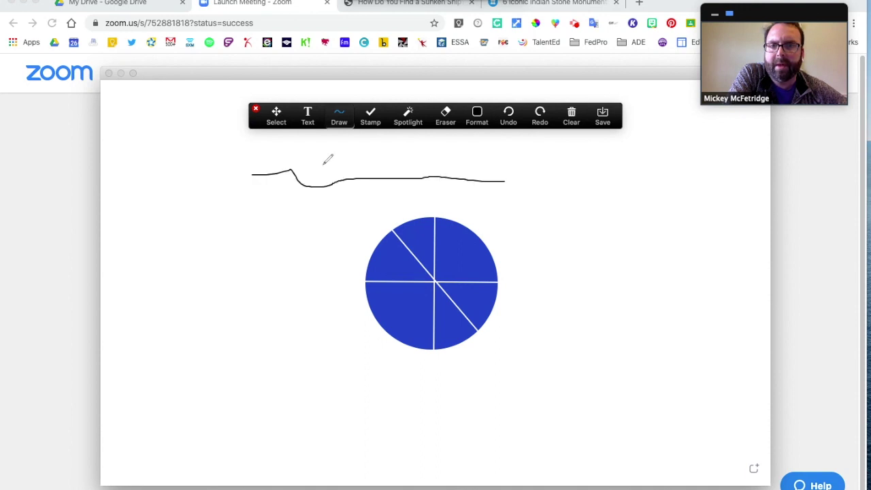
# Stamp an arrow below the freehand line, a heart beside the circle's upper left and an X to the circle's far right
pyautogui.click(371, 117)
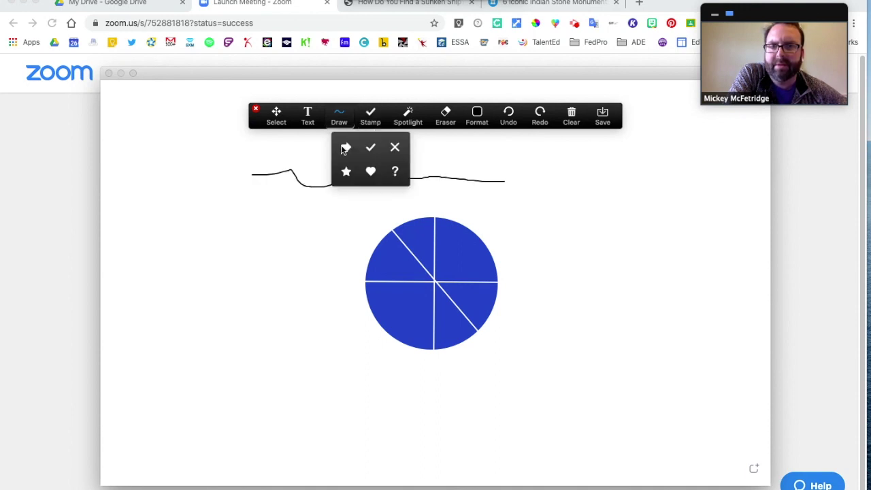
pyautogui.click(344, 147)
pyautogui.click(304, 196)
pyautogui.click(370, 123)
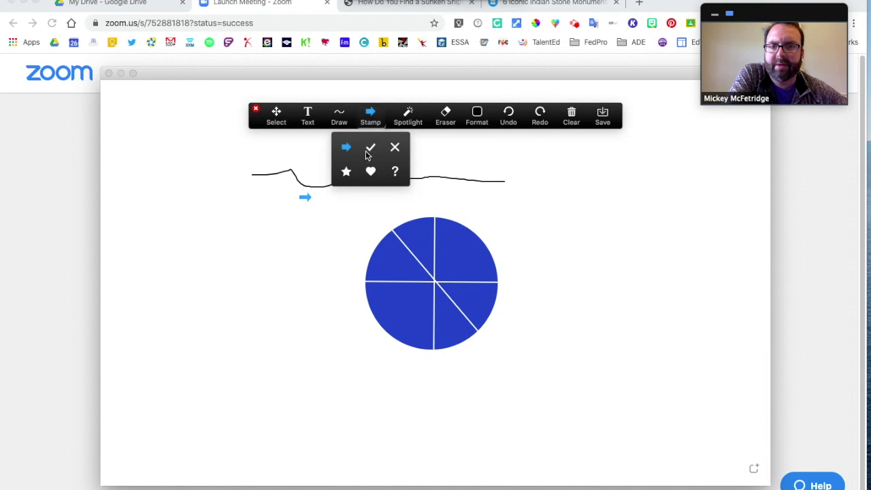
pyautogui.click(370, 171)
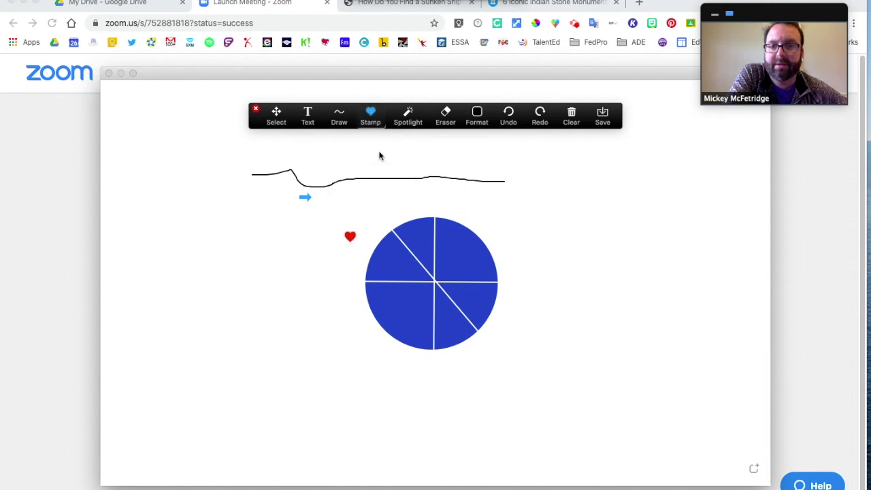
pyautogui.click(371, 117)
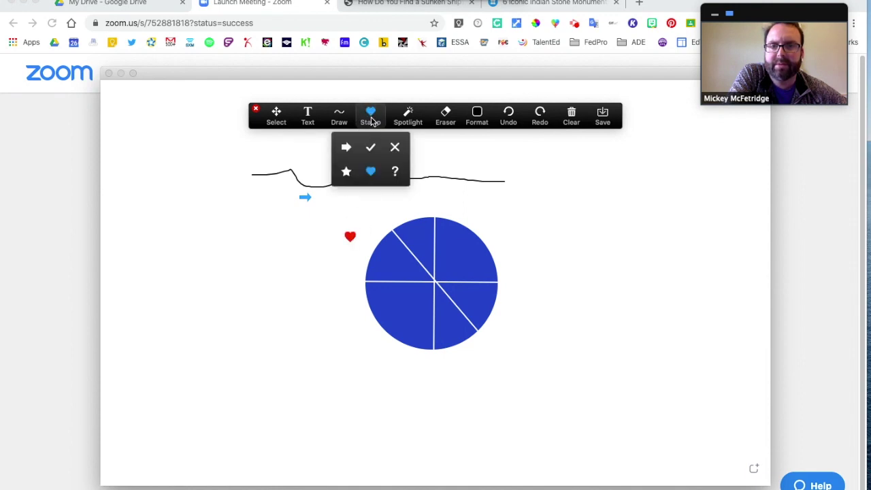
pyautogui.click(394, 147)
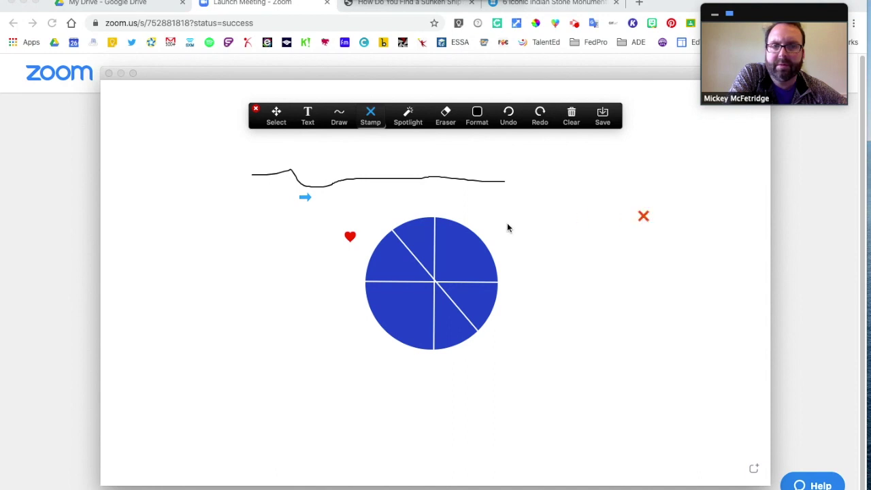
# Point at the freehand line on the whiteboard with the red Spotlight pointer
pyautogui.click(407, 116)
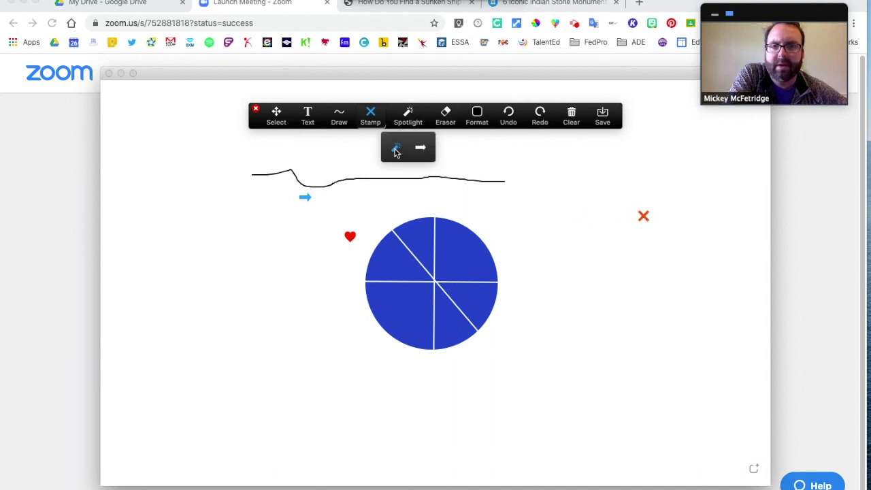
pyautogui.click(396, 150)
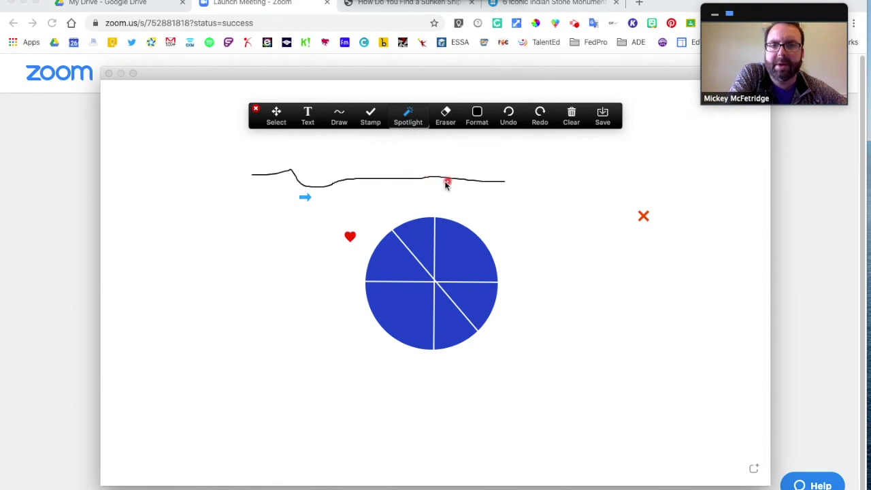
pyautogui.click(407, 119)
# Save the whiteboard and clear all drawings from it
pyautogui.click(571, 117)
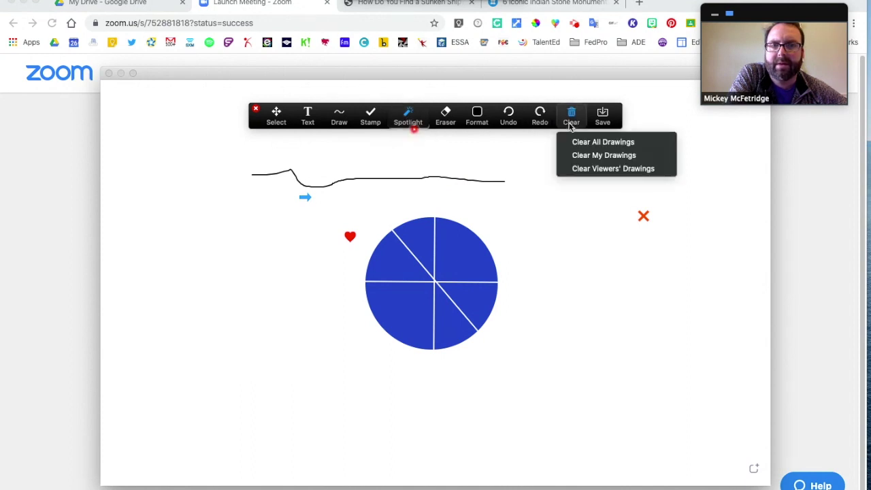
pyautogui.click(603, 122)
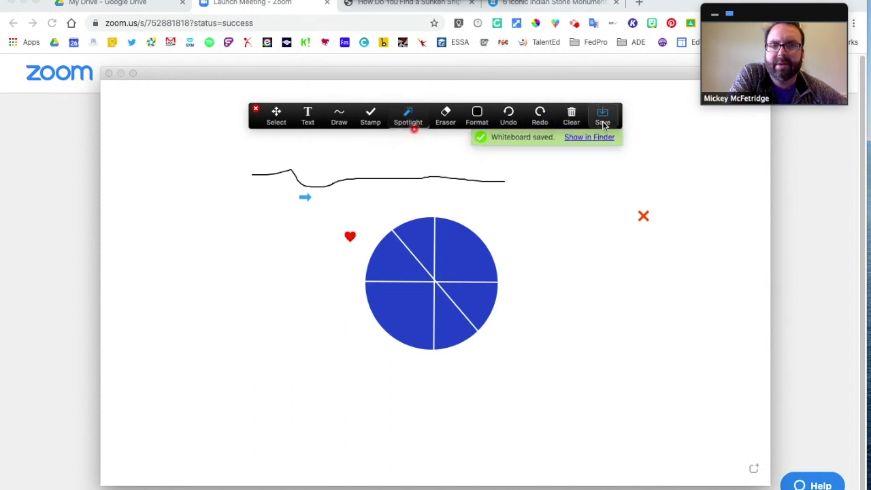
pyautogui.click(570, 117)
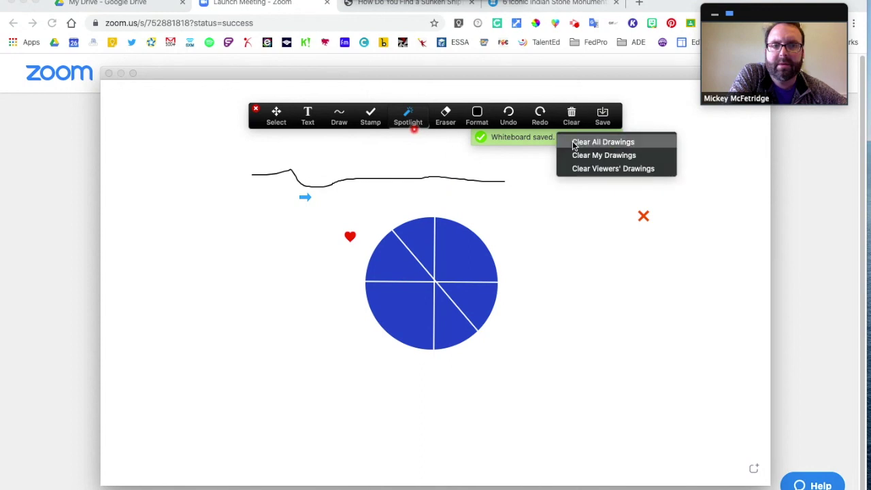
pyautogui.click(572, 140)
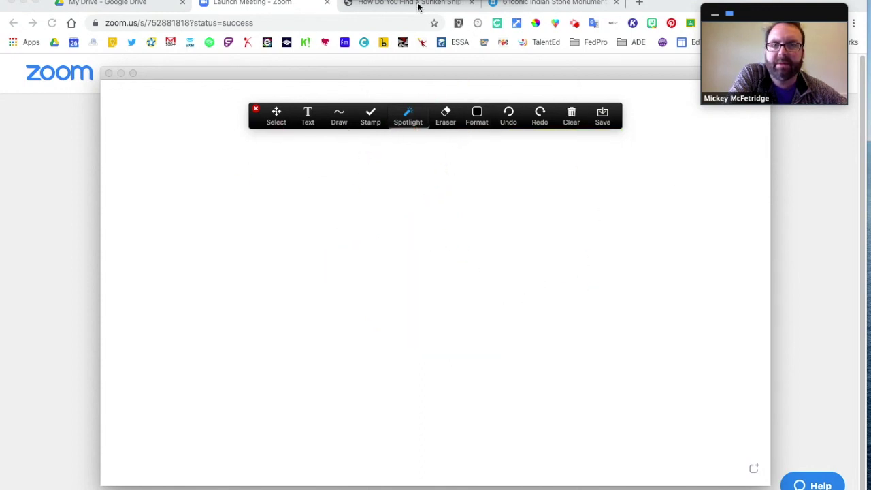
# Stop sharing the whiteboard and move the meeting window slightly down so its title bar clears the screen edge
pyautogui.moveTo(418, 7)
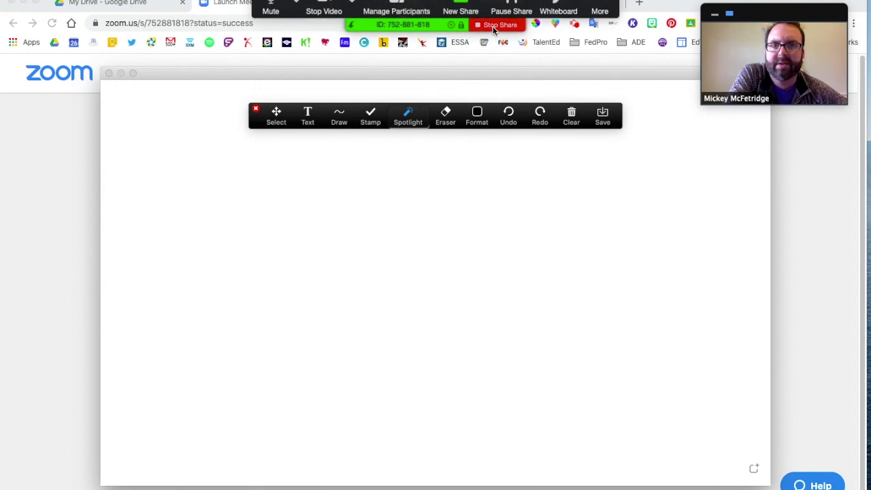
pyautogui.click(494, 25)
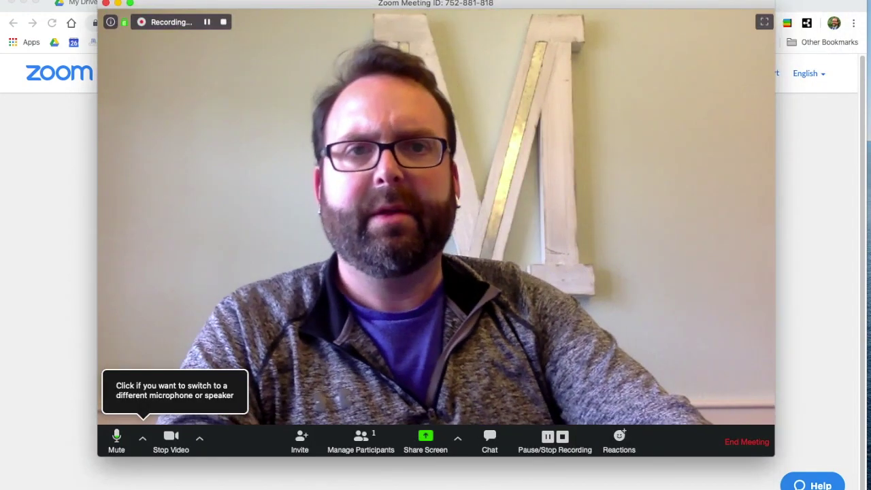
pyautogui.moveTo(558, 4); pyautogui.dragTo(556, 23)
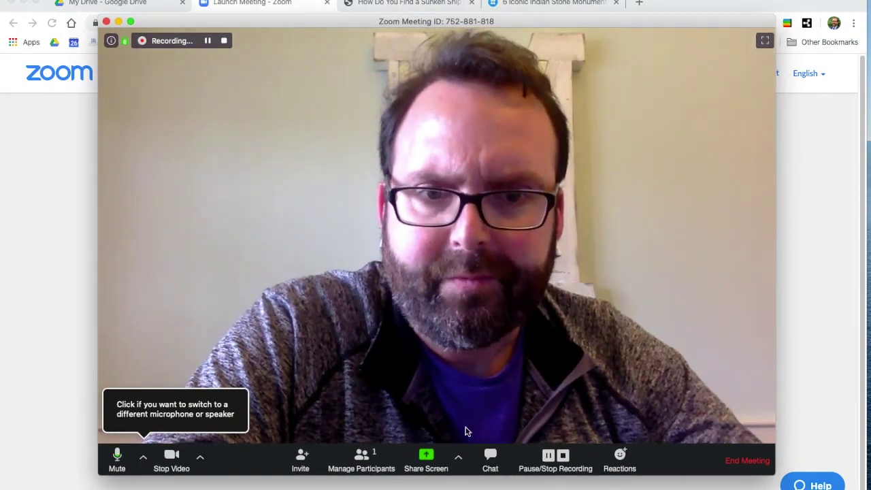
# Share Desktop 1 with the meeting
pyautogui.click(426, 458)
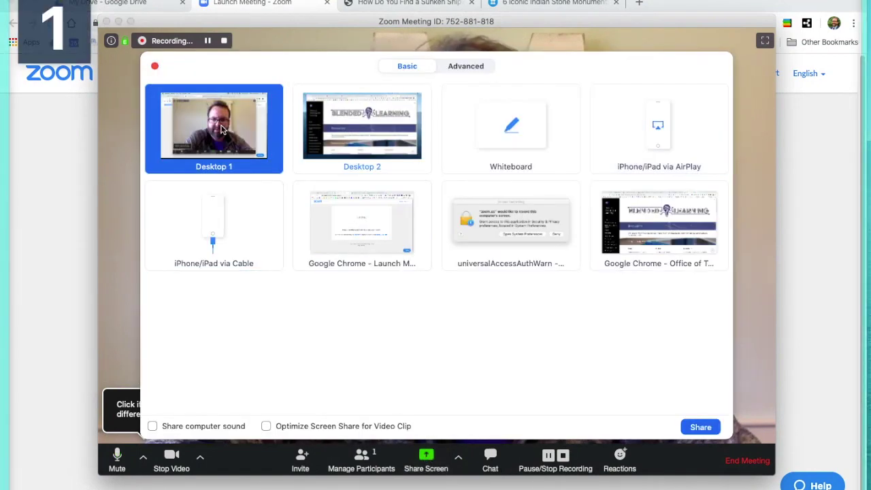
pyautogui.click(700, 426)
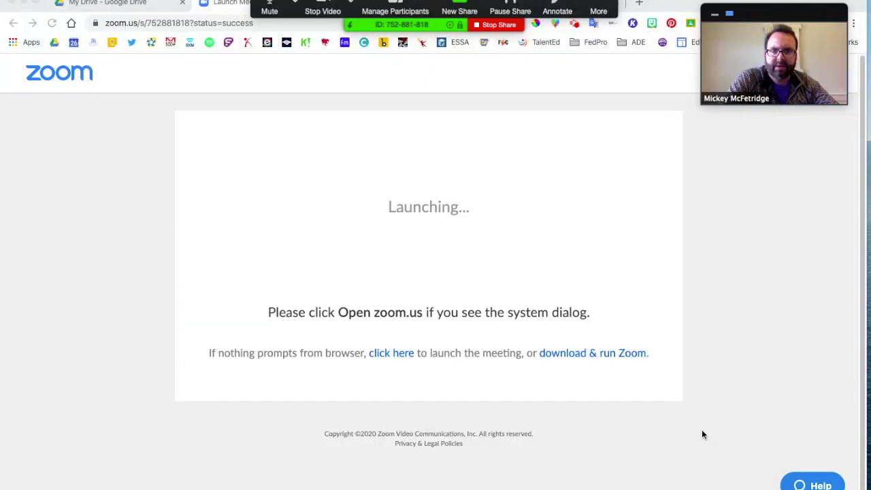
pyautogui.moveTo(713, 77)
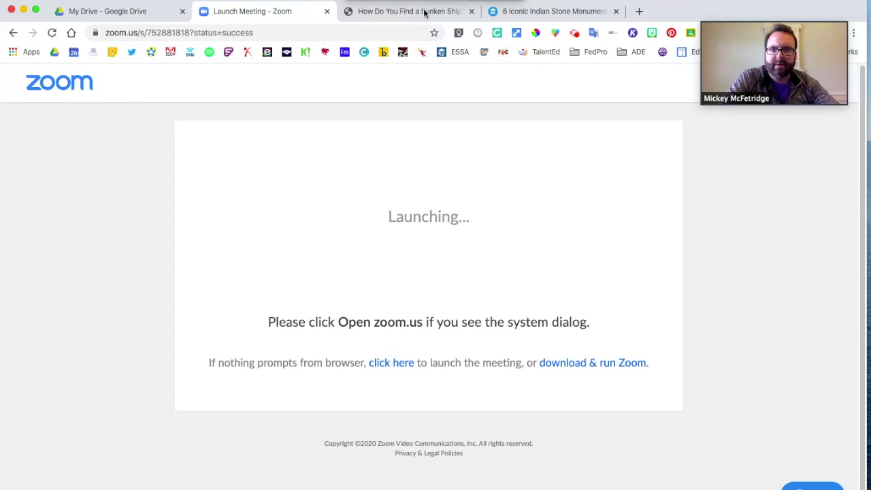
# Browse the Wonderopolis article "How Do You Find a Sunken Ship?" and view the definition of "fascinated"
pyautogui.click(408, 11)
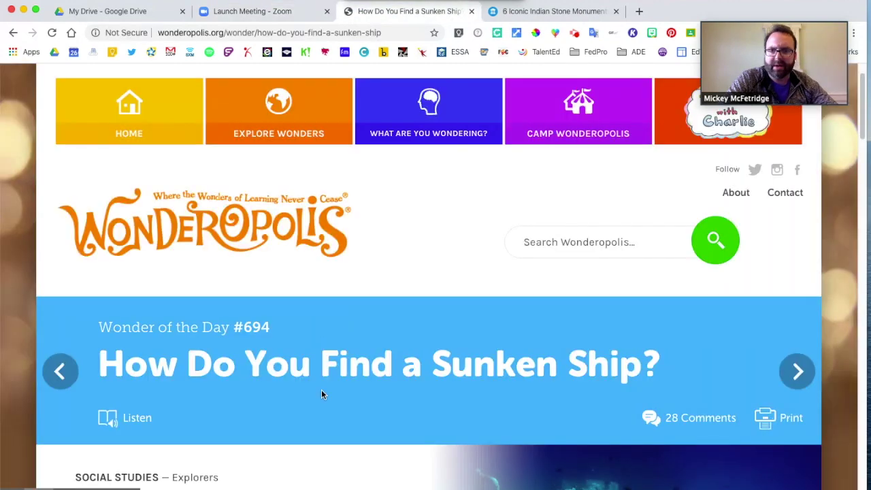
pyautogui.scroll(2, 336, 398)
pyautogui.scroll(-1, 336, 398)
pyautogui.scroll(-10, 336, 400)
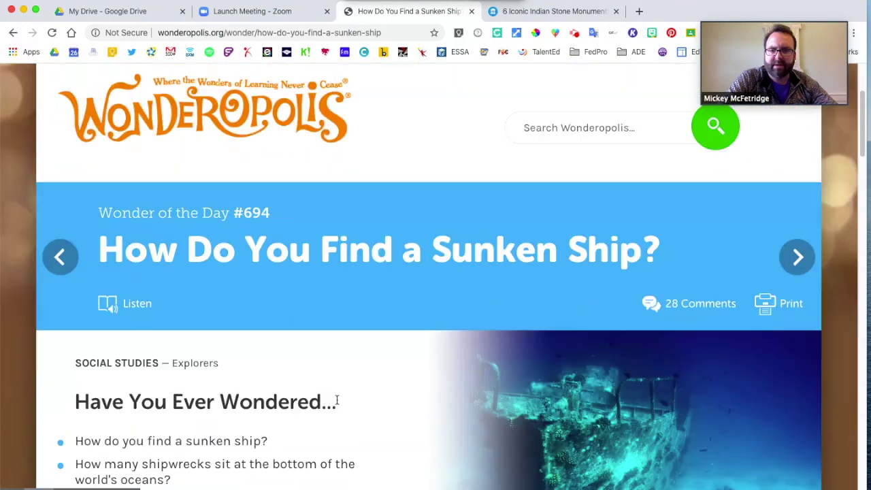
pyautogui.scroll(-4, 336, 399)
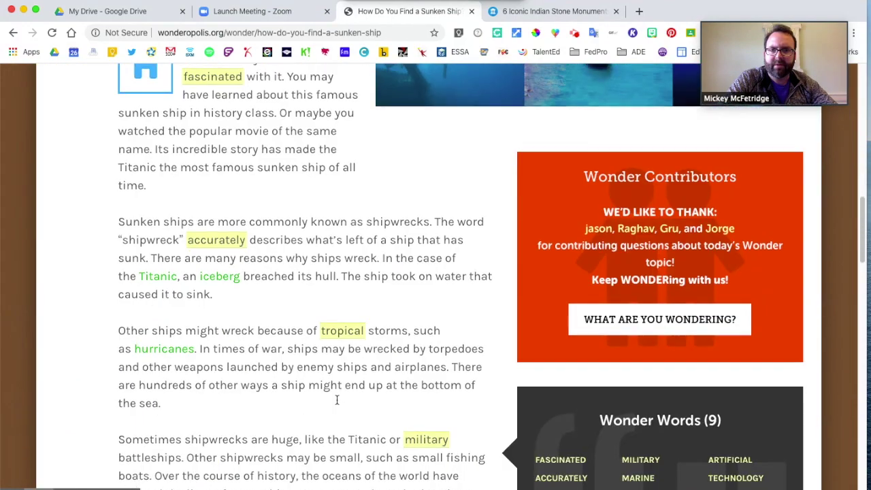
pyautogui.scroll(2, 336, 399)
pyautogui.moveTo(225, 182)
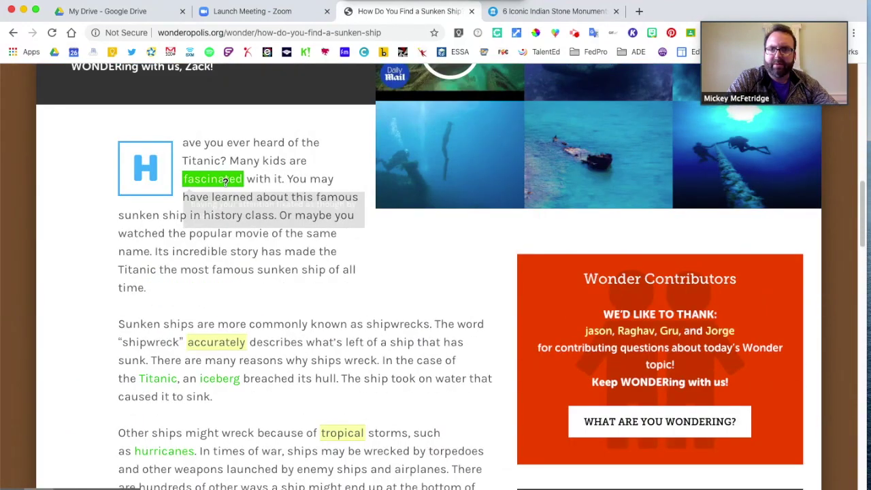
pyautogui.scroll(-15, 478, 338)
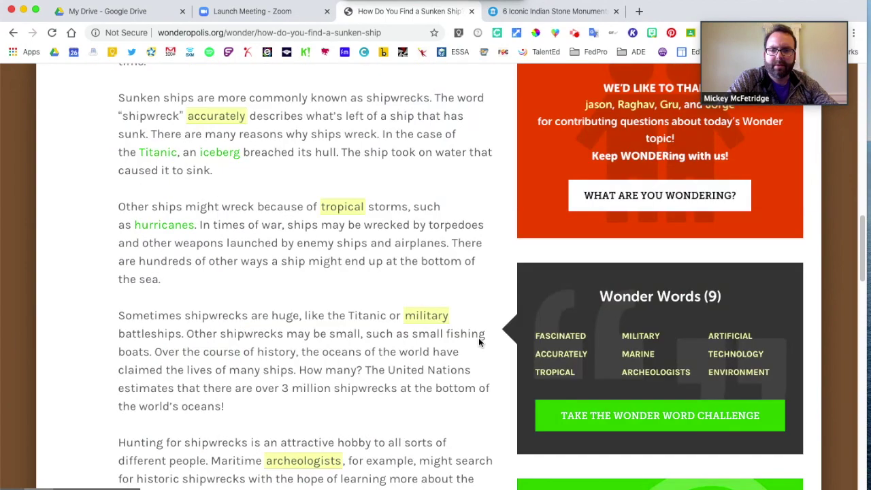
pyautogui.scroll(-5, 264, 346)
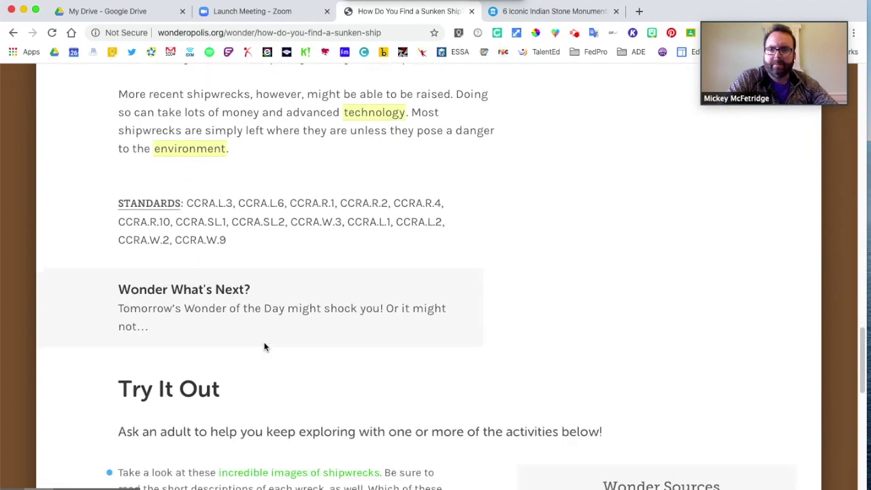
pyautogui.scroll(20, 264, 347)
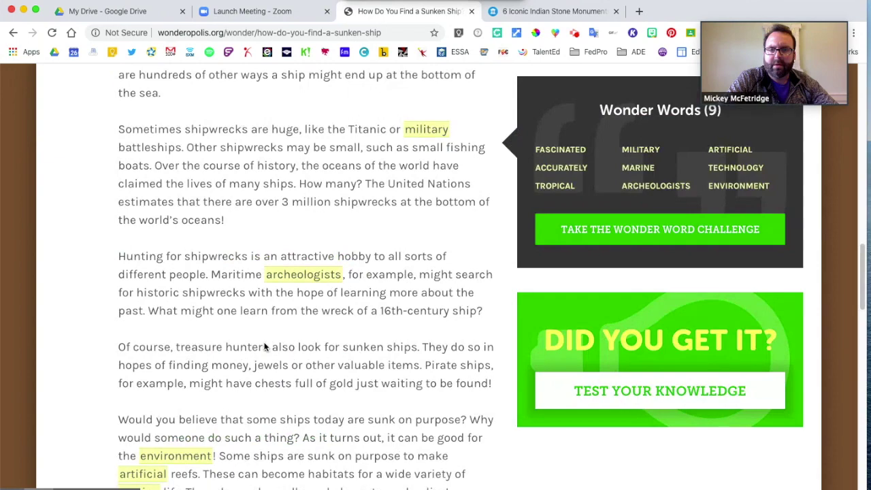
pyautogui.scroll(-3, 265, 346)
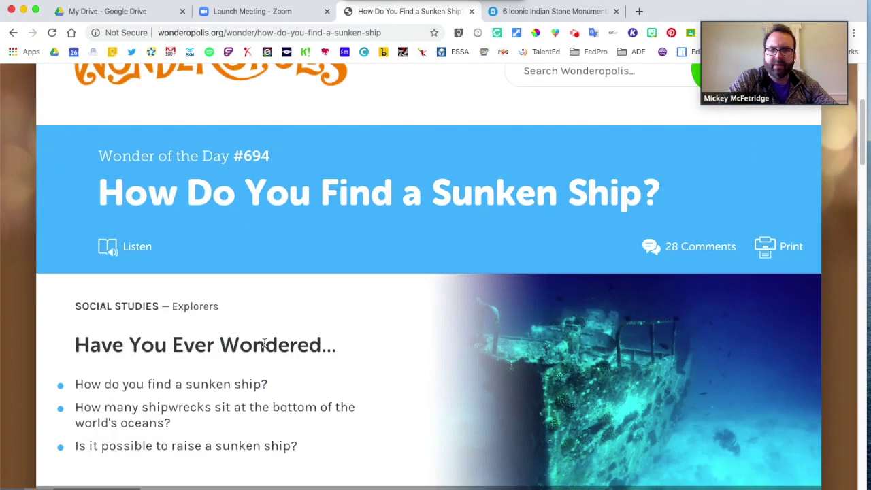
pyautogui.scroll(-1, 265, 343)
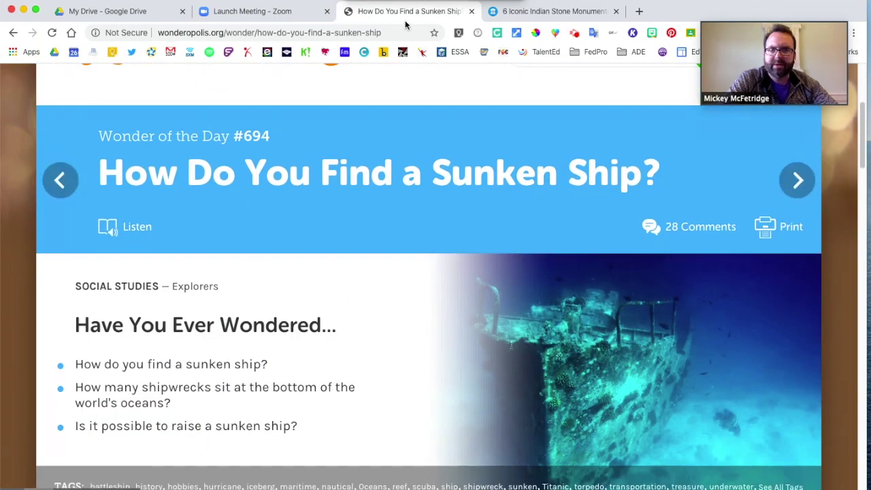
# Turn on annotation for the shared desktop and draw a blue freehand loop around the "Have You Ever Wondered..." section
pyautogui.moveTo(395, 9)
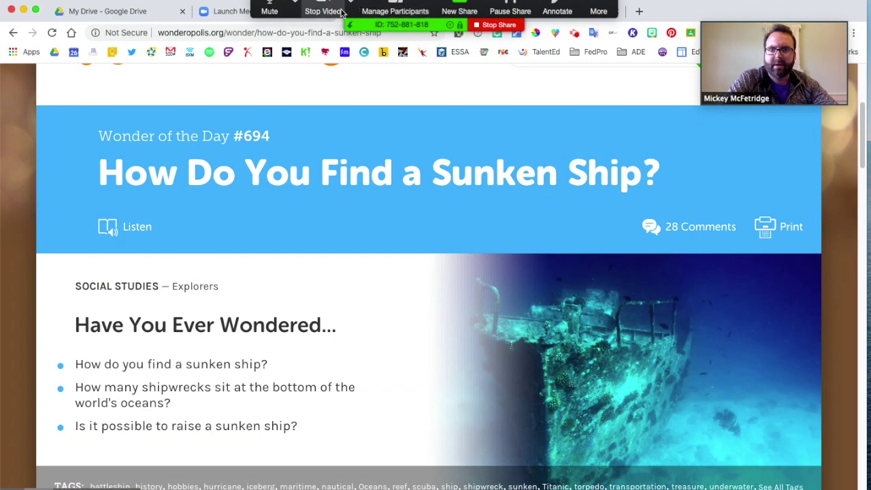
pyautogui.click(558, 8)
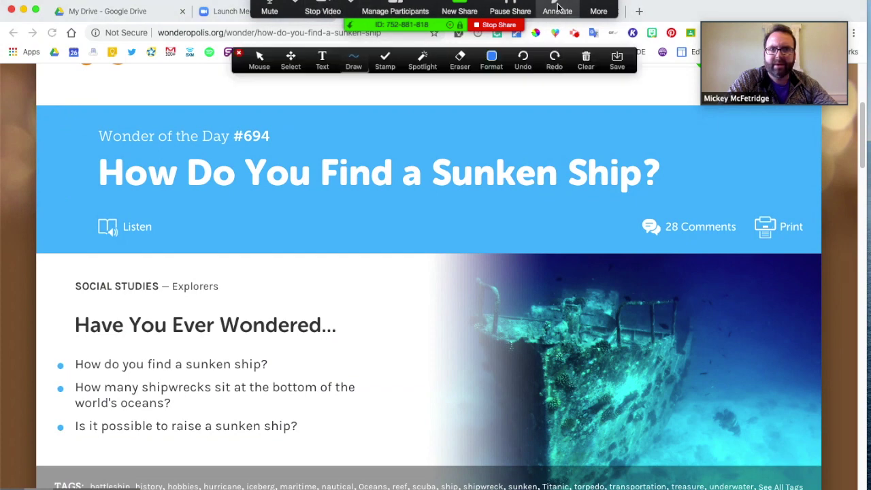
pyautogui.click(354, 61)
pyautogui.click(319, 93)
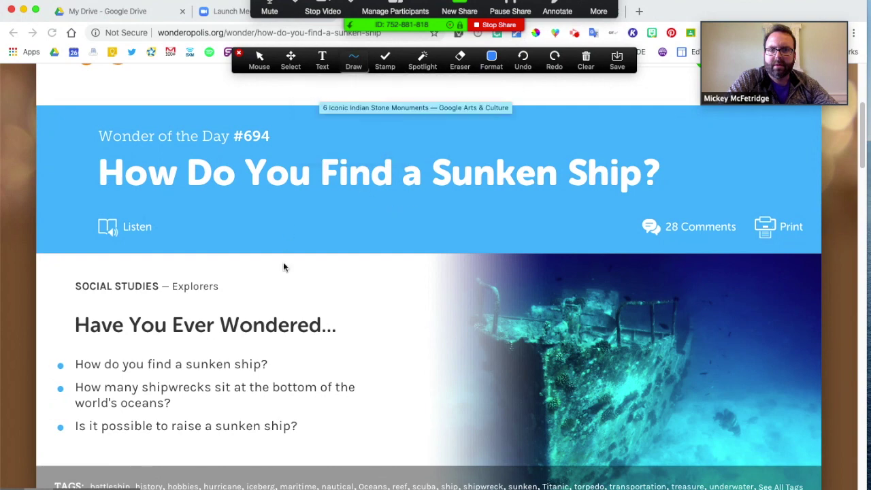
pyautogui.moveTo(254, 308)
pyautogui.mouseDown()
pyautogui.moveTo(402, 324)
pyautogui.moveTo(388, 388)
pyautogui.moveTo(228, 407)
pyautogui.moveTo(45, 325)
pyautogui.moveTo(253, 289)
pyautogui.moveTo(298, 310)
pyautogui.mouseUp()
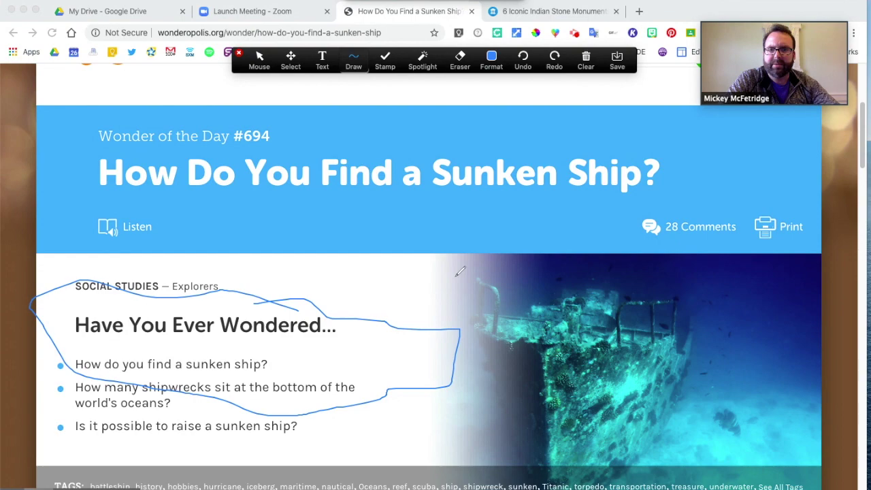
# Switch annotation to Mouse mode, scroll the article beneath the freehand loop and clear all drawings
pyautogui.click(259, 59)
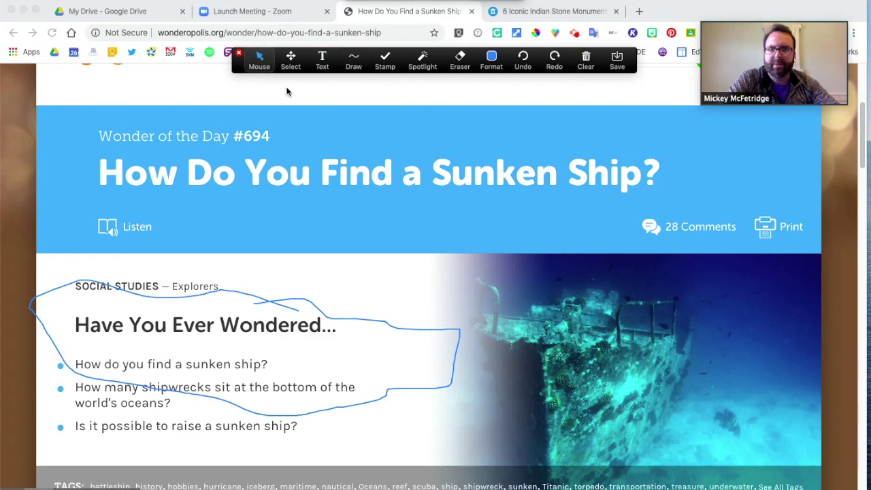
pyautogui.scroll(4, 428, 231)
pyautogui.scroll(-8, 427, 229)
pyautogui.scroll(4, 427, 229)
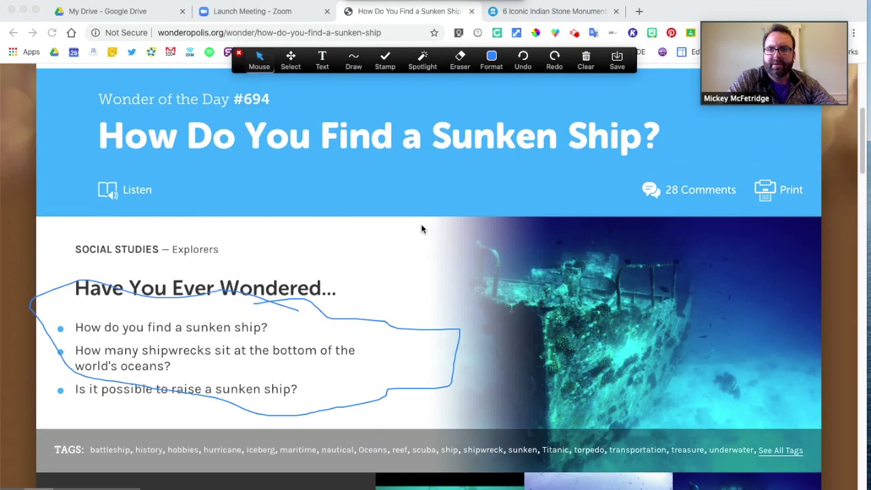
pyautogui.scroll(1, 422, 228)
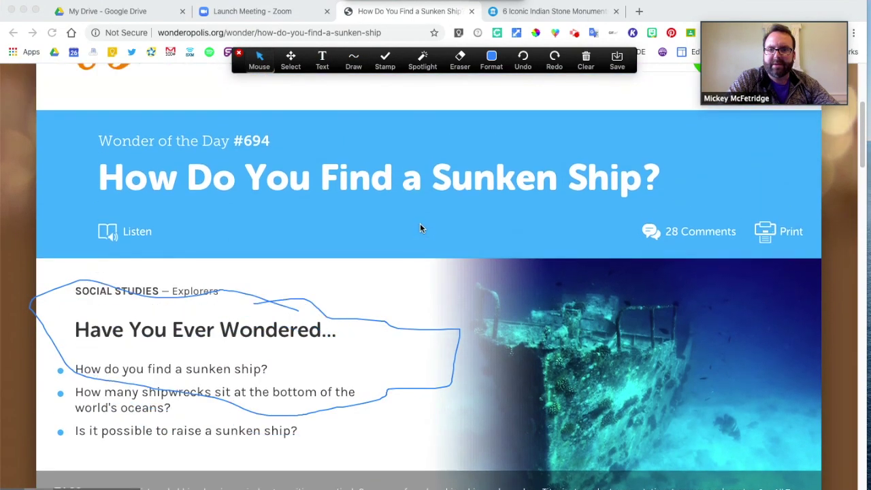
pyautogui.click(586, 60)
pyautogui.click(592, 85)
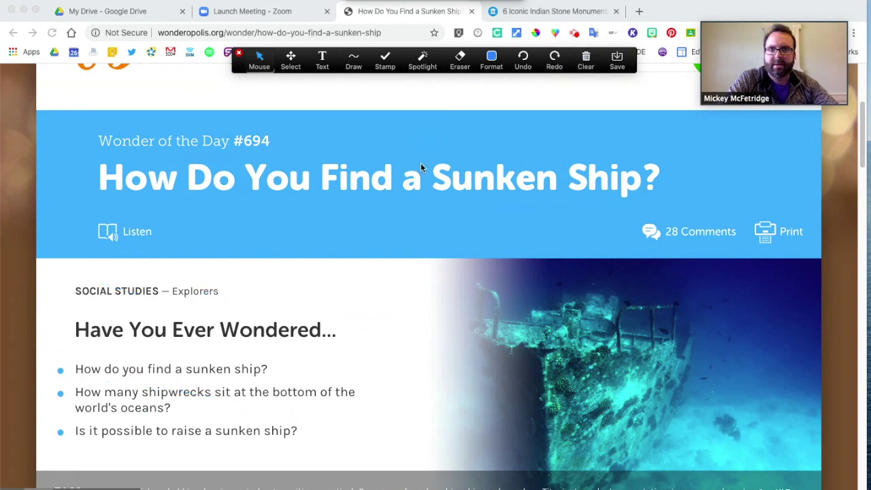
# Stamp an arrow in front of the "Have You Ever Wondered..." heading and clear all drawings
pyautogui.click(386, 61)
pyautogui.click(361, 91)
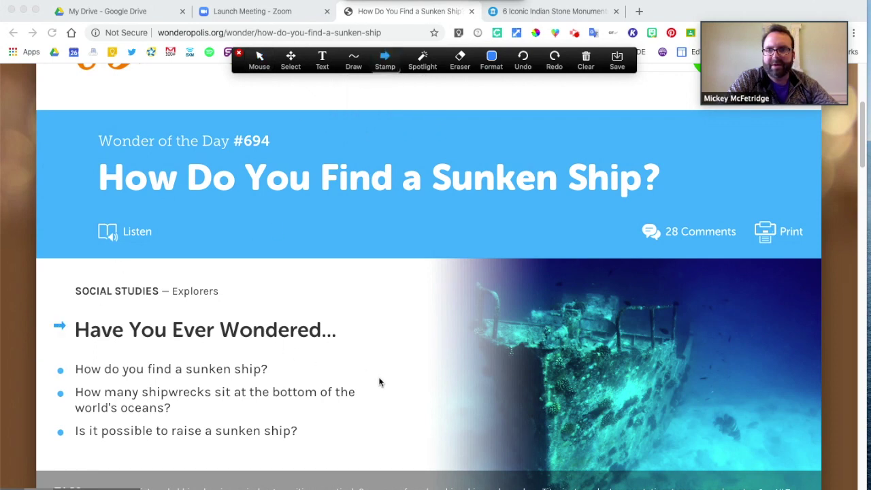
pyautogui.click(585, 62)
pyautogui.click(589, 88)
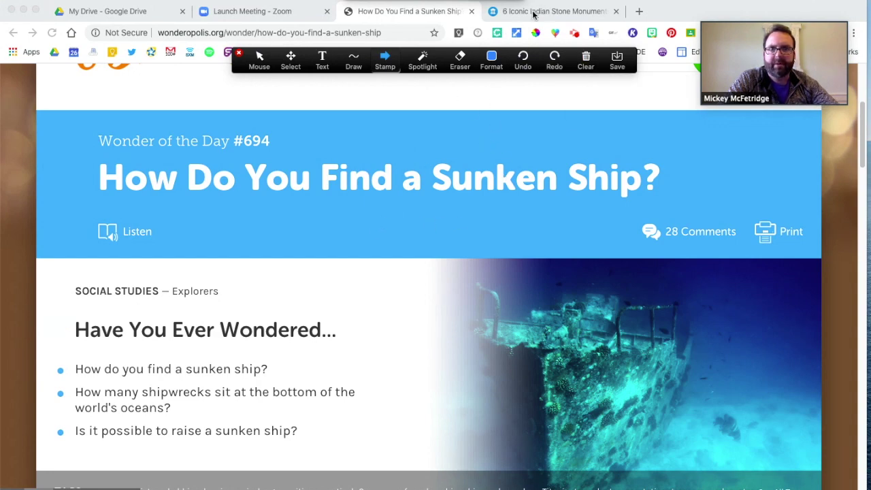
# Stamp an arrow near the middle of the page and scroll the article beneath it in Mouse mode
pyautogui.click(433, 320)
pyautogui.click(259, 60)
pyautogui.scroll(4, 299, 194)
pyautogui.scroll(-12, 317, 221)
pyautogui.scroll(-2, 317, 221)
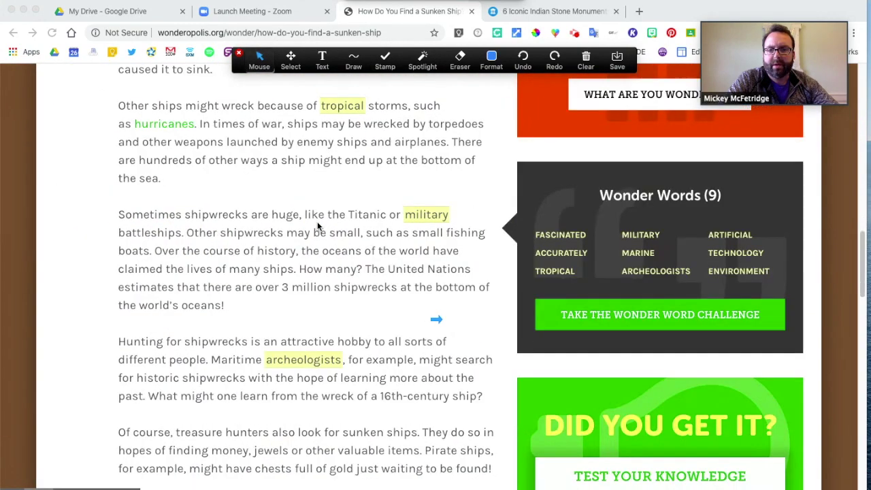
pyautogui.scroll(15, 343, 211)
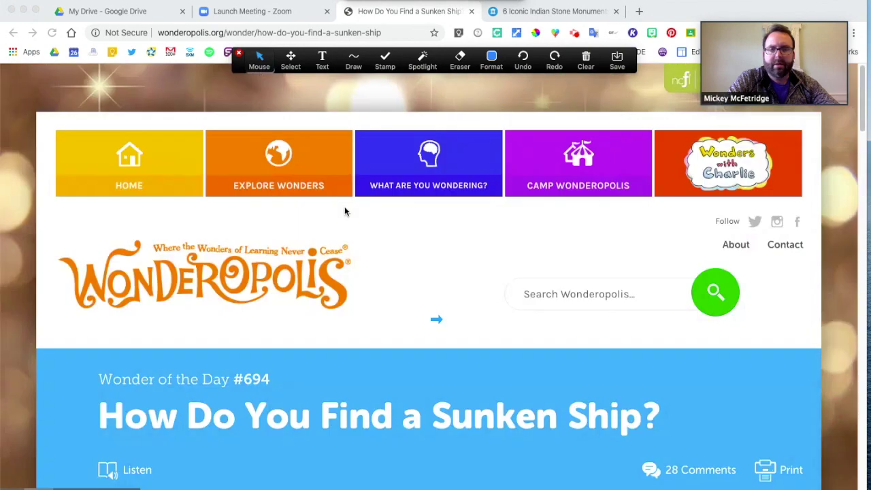
# Show the "6 Iconic Indian Stone Monuments" story from Google Arts & Culture and clear the leftover arrow stamp
pyautogui.click(555, 12)
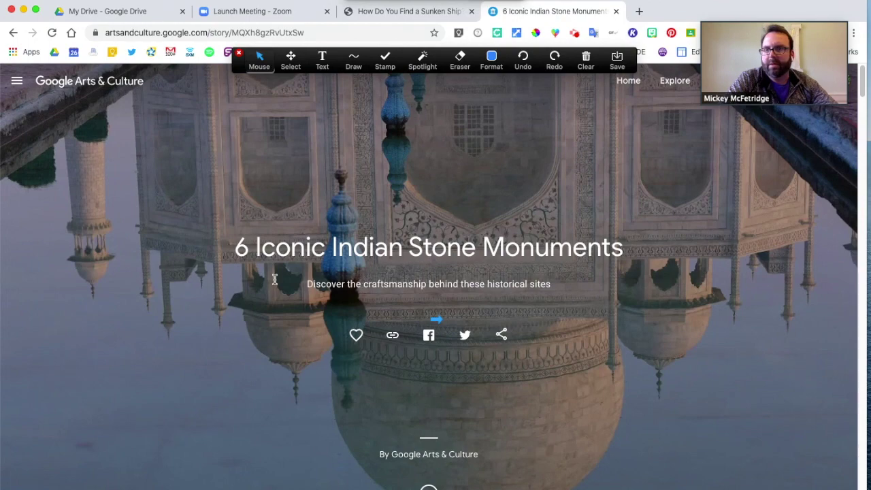
pyautogui.scroll(-5, 320, 285)
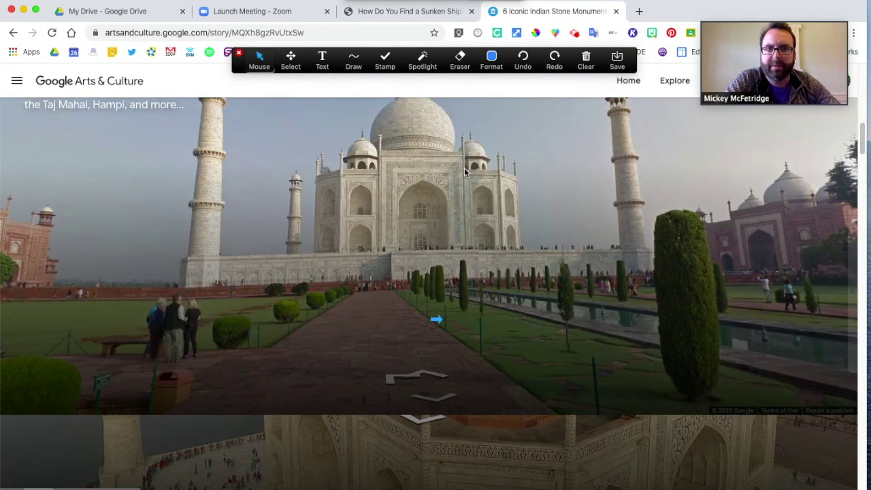
pyautogui.click(584, 61)
pyautogui.click(618, 86)
# Look around the Taj Mahal panorama under "See the stones for yourself" and view the aerial Taj Mahal section
pyautogui.scroll(-3, 441, 216)
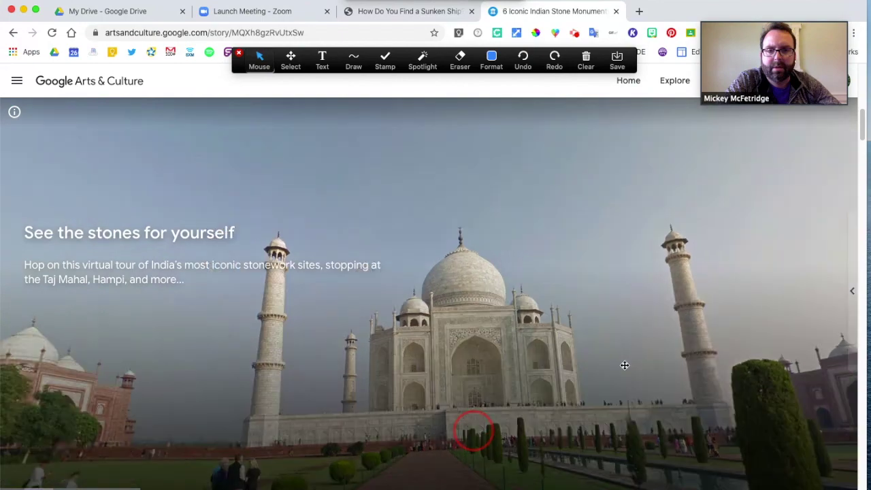
pyautogui.moveTo(625, 366); pyautogui.dragTo(259, 311)
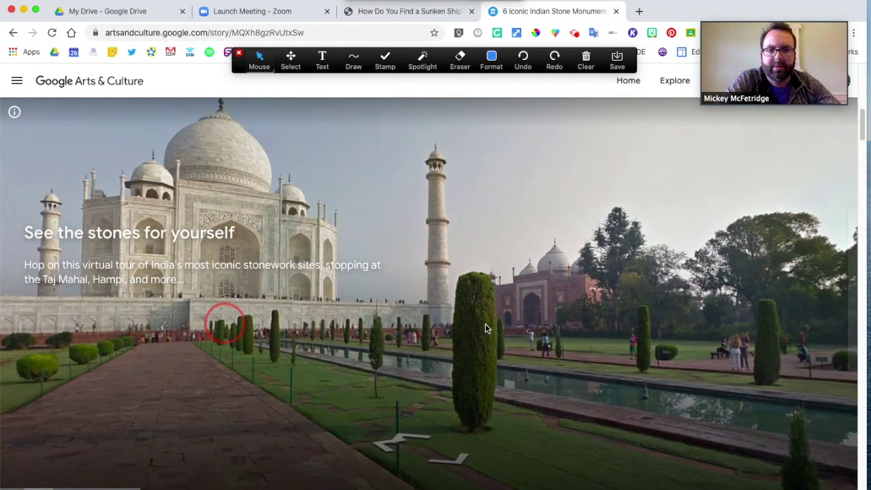
pyautogui.moveTo(554, 322); pyautogui.dragTo(398, 303)
pyautogui.scroll(3, 409, 305)
pyautogui.scroll(-5, 408, 332)
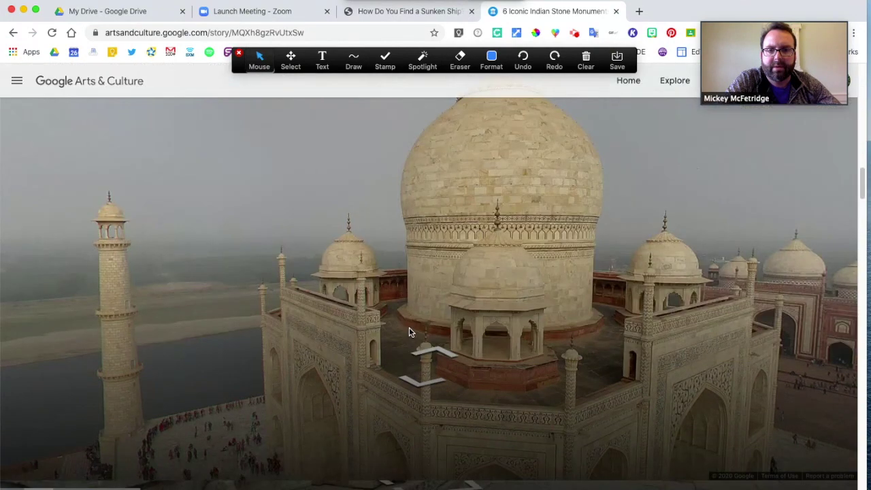
pyautogui.click(455, 296)
pyautogui.click(497, 380)
pyautogui.scroll(2, 451, 331)
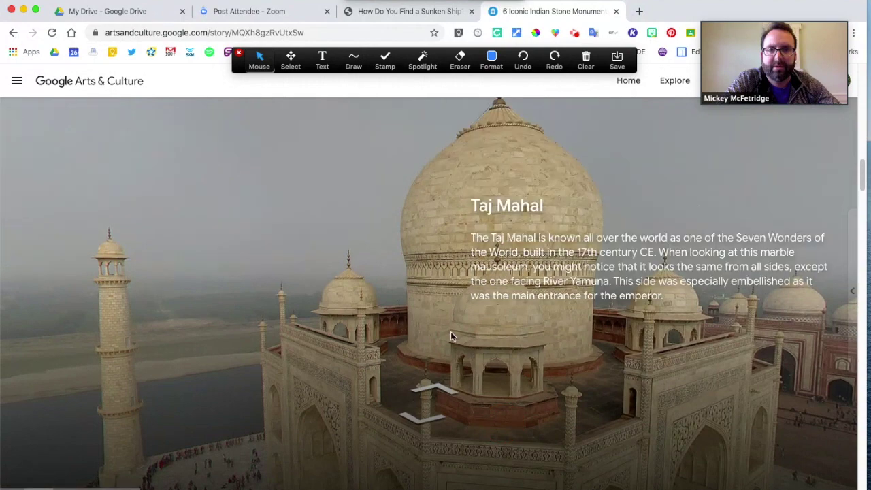
# Stop sharing the desktop and return to the meeting window
pyautogui.click(590, 334)
pyautogui.scroll(3, 507, 367)
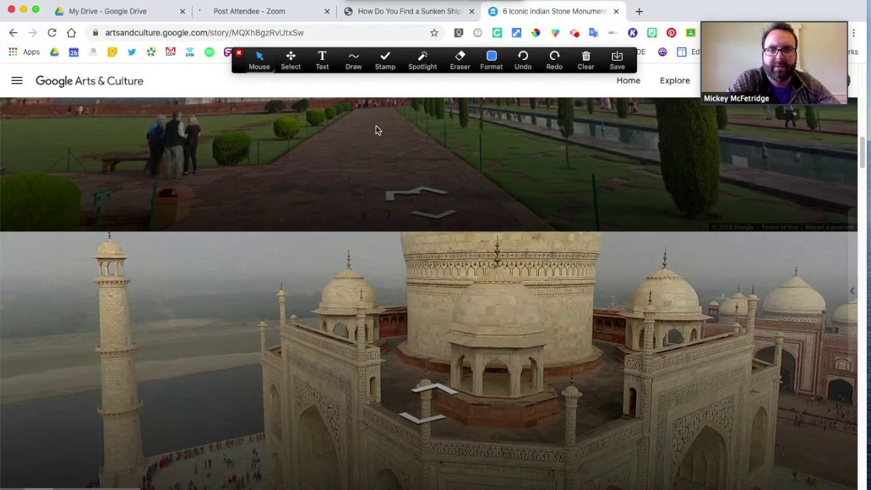
pyautogui.click(498, 25)
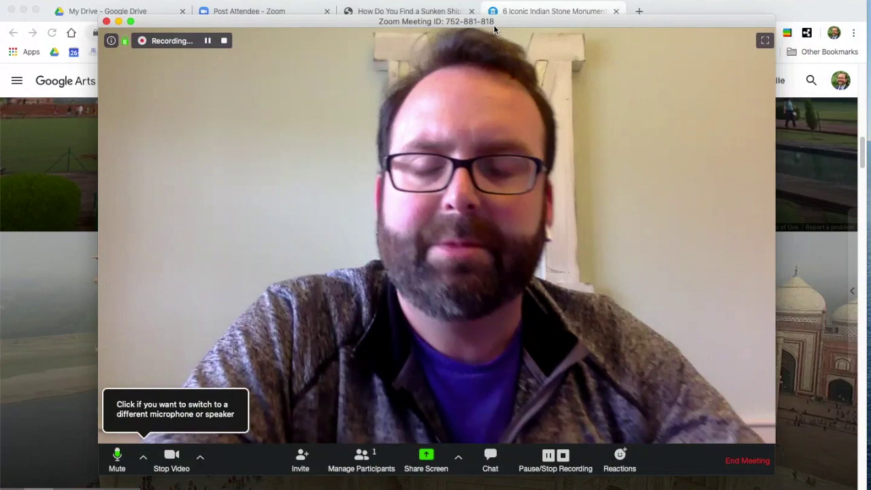